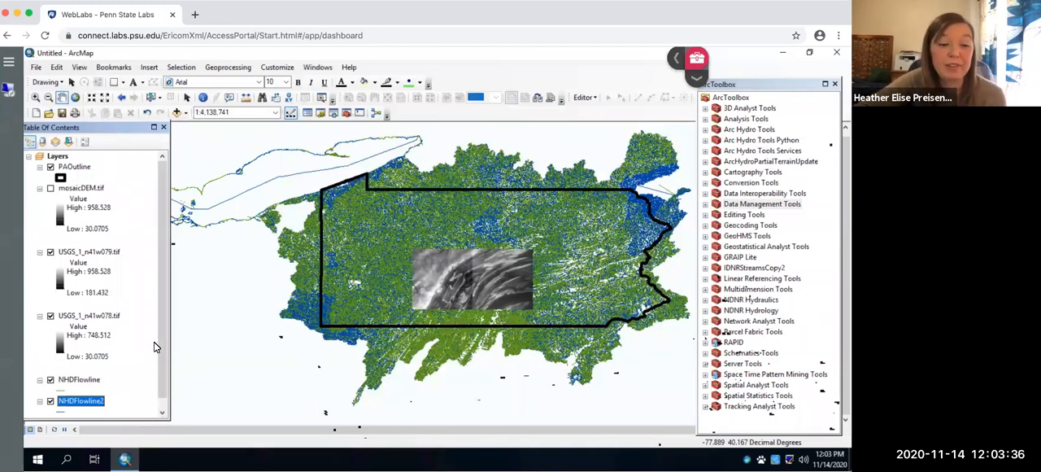
Step: Open the Mosaic To New Raster tool from the raster dataset tools under Data Management Tools
left_click(162, 415)
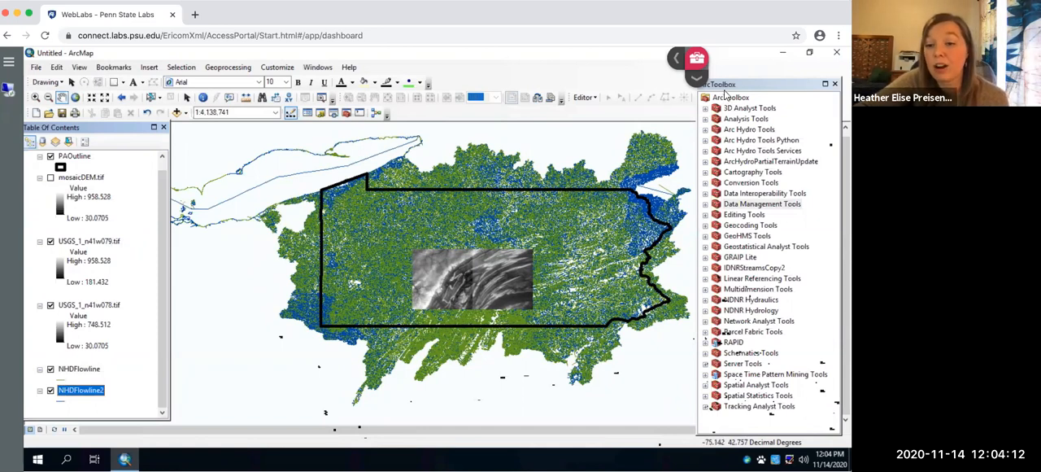
left_click(706, 205)
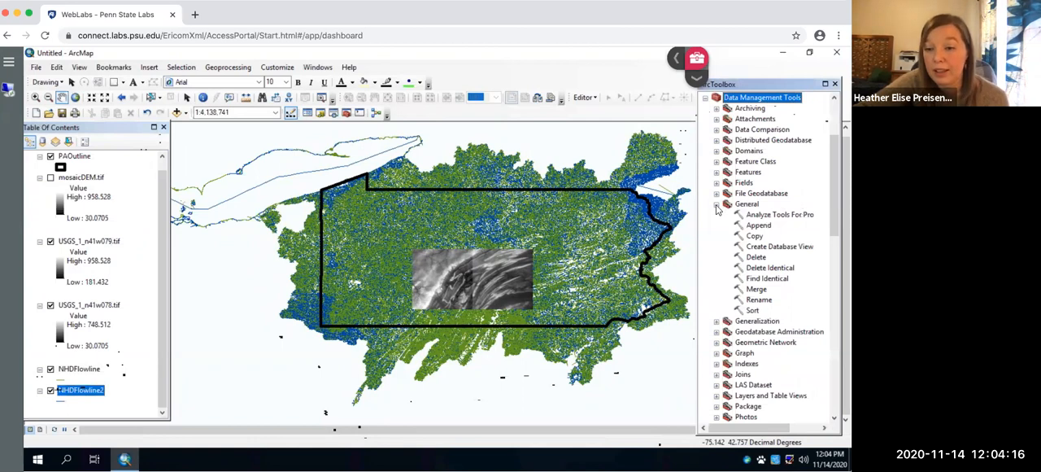
left_click(717, 205)
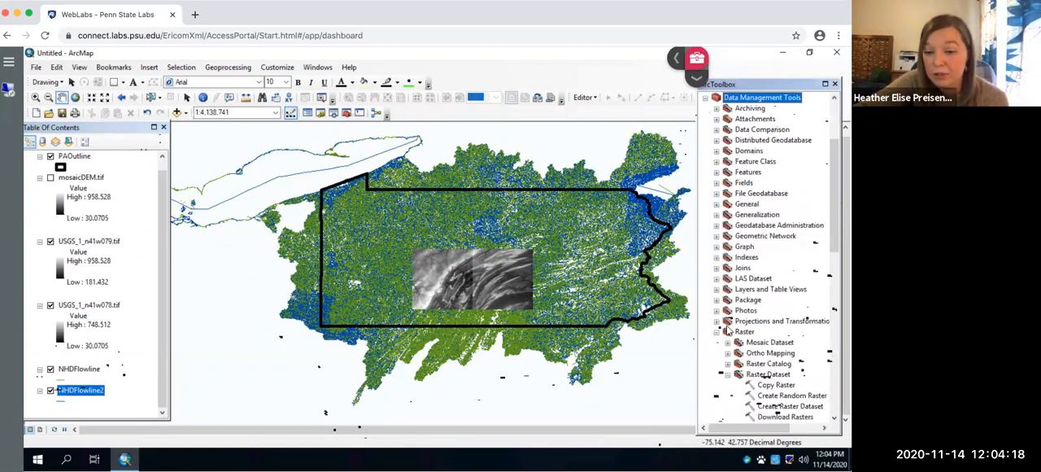
left_click_drag(835, 243, 832, 299)
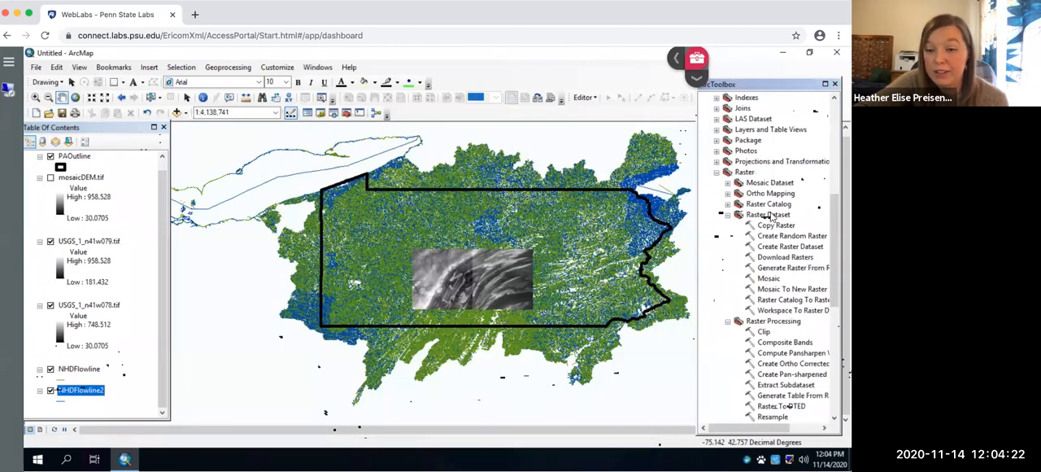
left_click(779, 293)
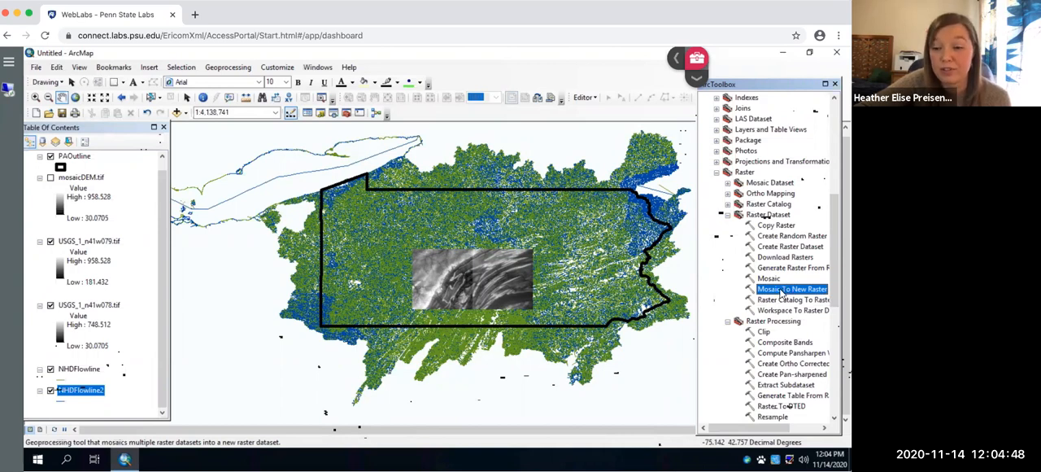
double_click(780, 292)
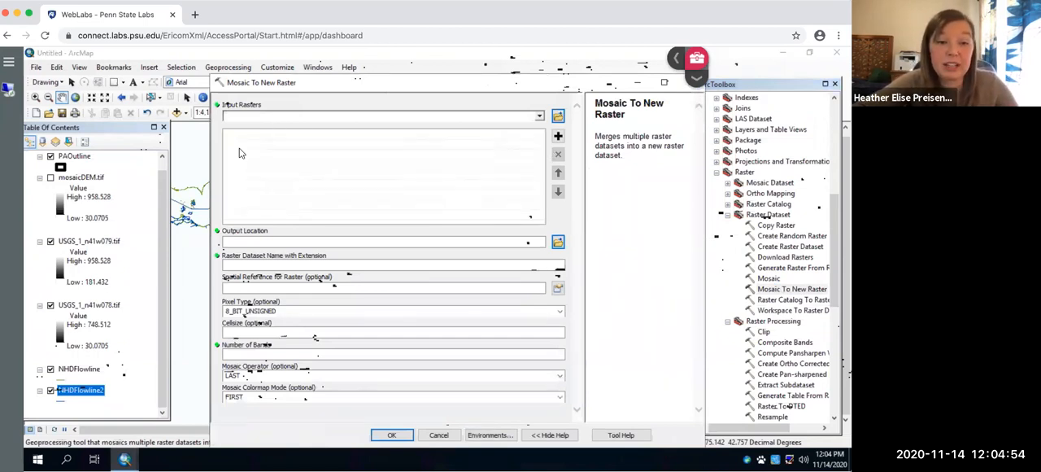
Step: Add the USGS_1_n41w079.tif and USGS_1_n41w078.tif layers as the input rasters
left_click_drag(107, 245, 275, 137)
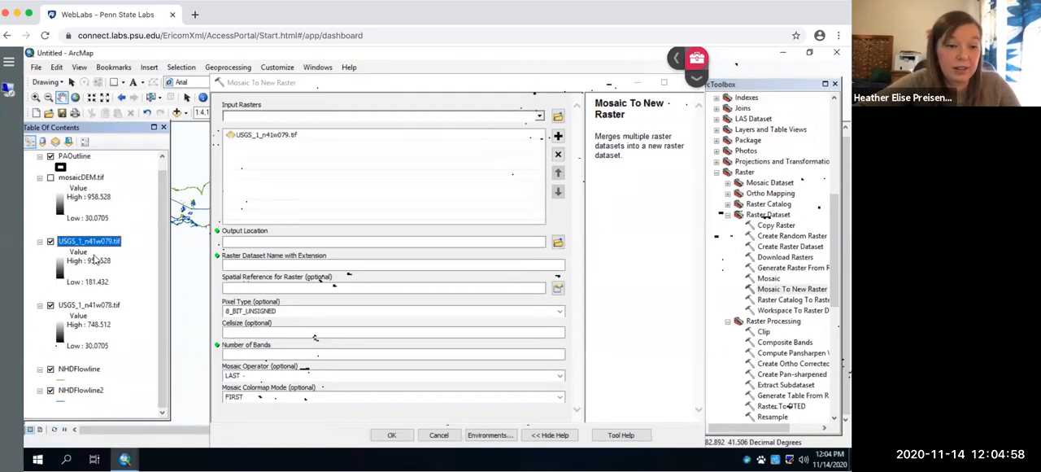
left_click(87, 309)
left_click_drag(84, 311, 284, 150)
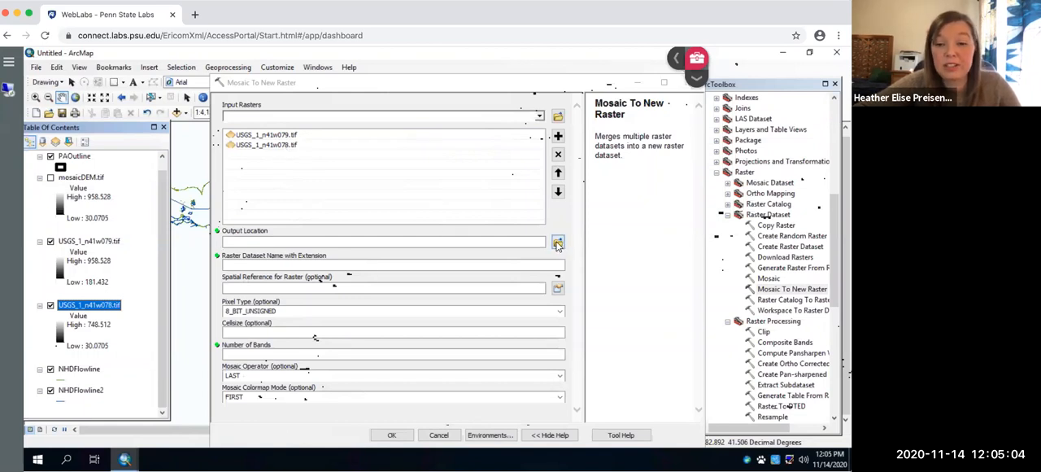
Step: Set the mosaic's output location to the Practice folder on the X: drive
left_click(558, 244)
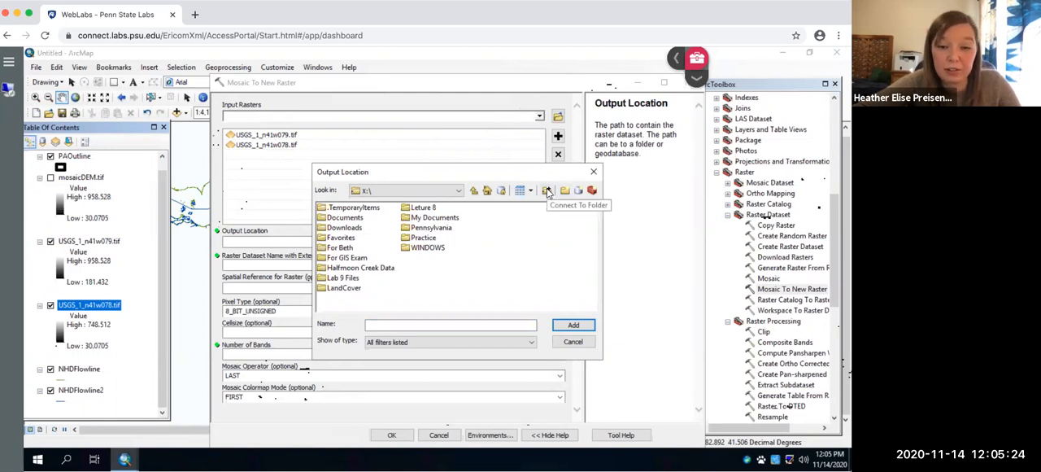
left_click(421, 238)
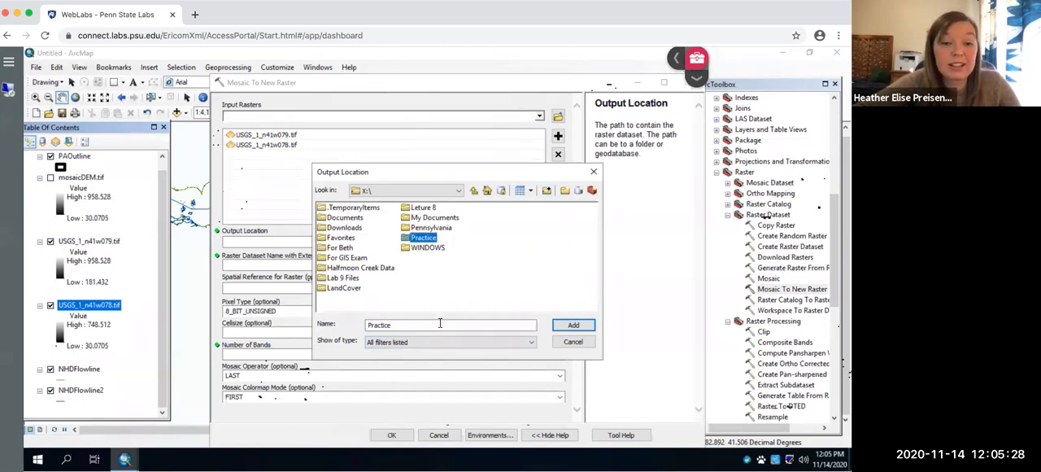
double_click(425, 238)
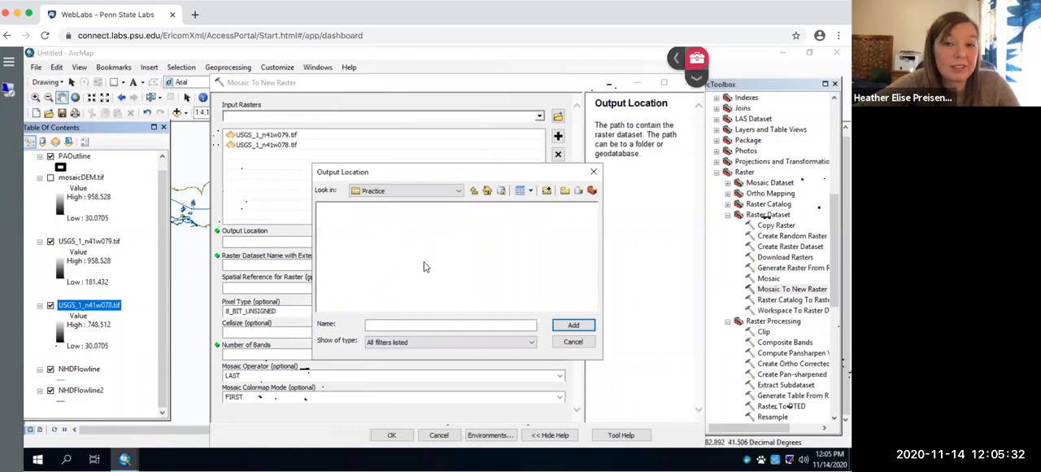
left_click(475, 190)
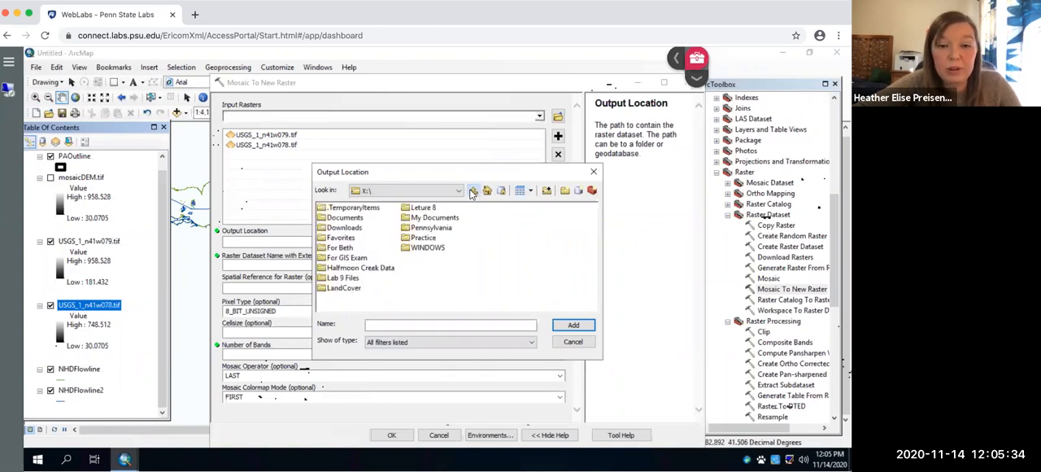
left_click(423, 237)
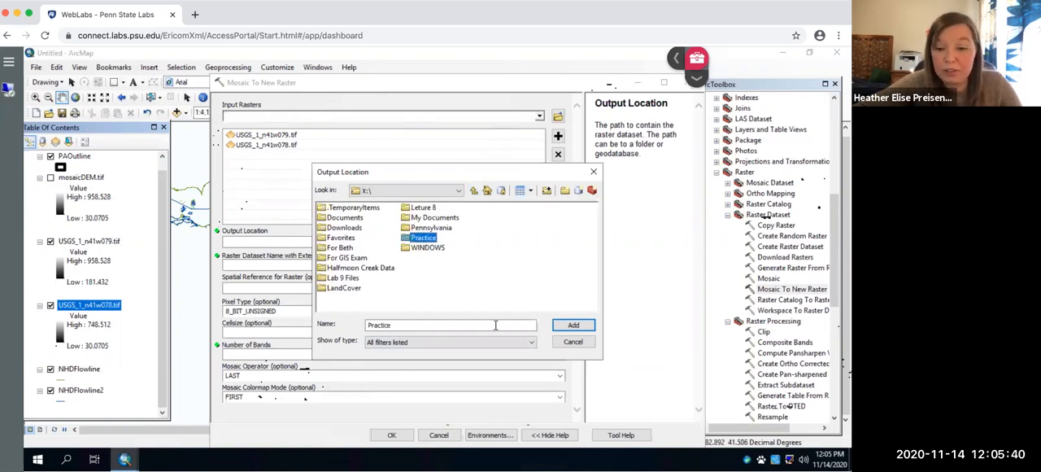
left_click(579, 327)
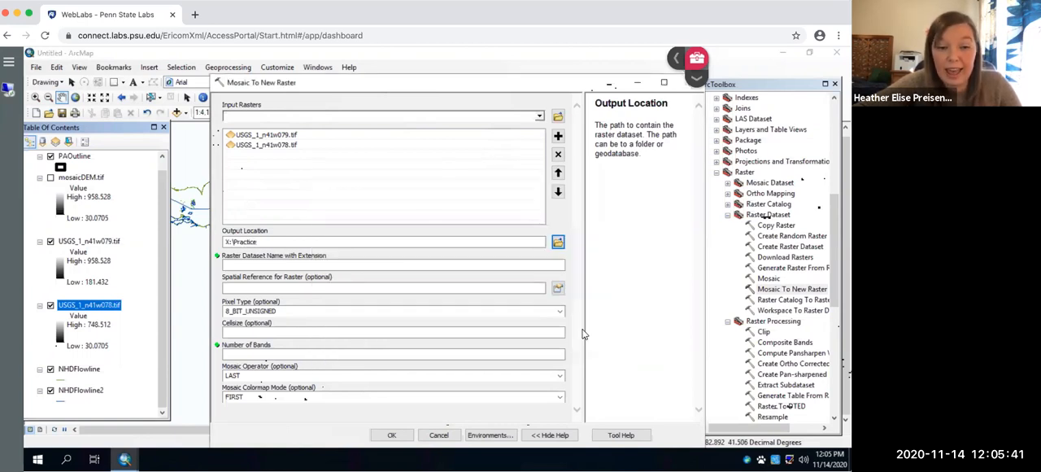
Step: Name the output raster dataset mosaicDEM.tif
left_click(494, 263)
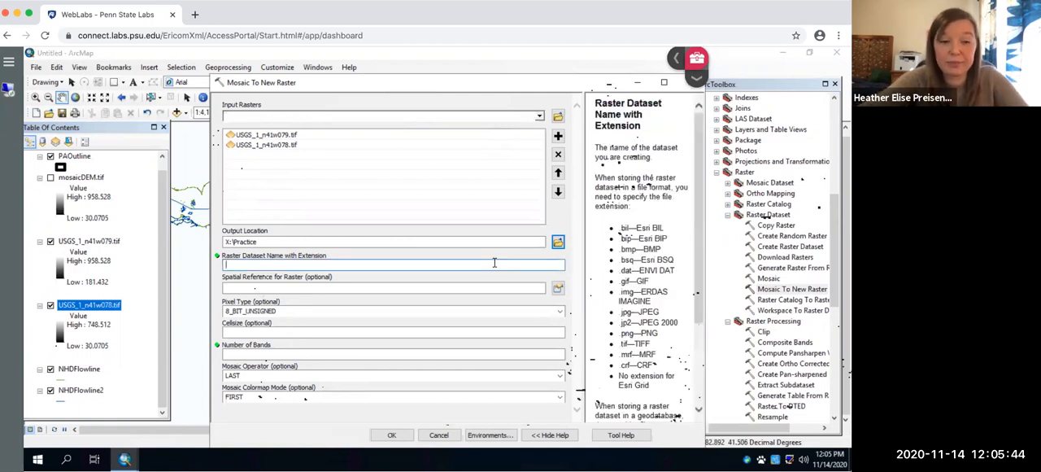
type("mosaic")
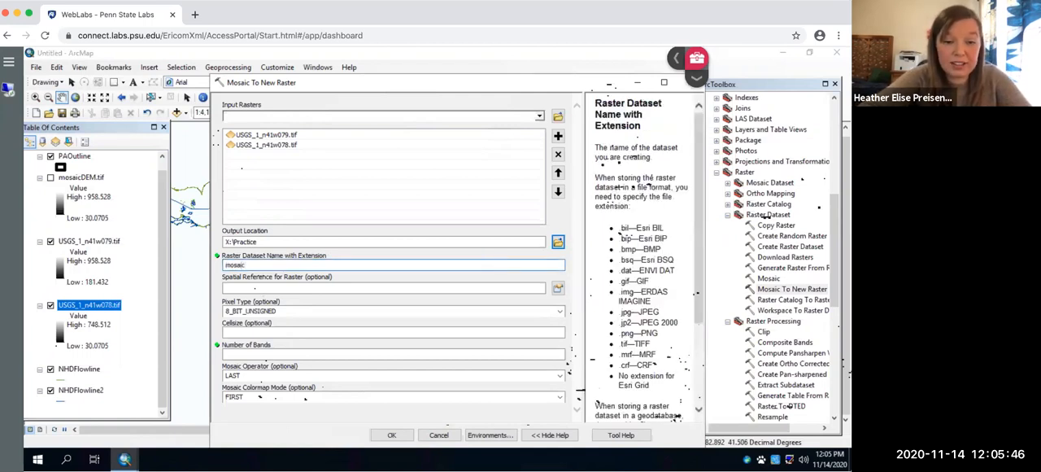
type("DEM.tif")
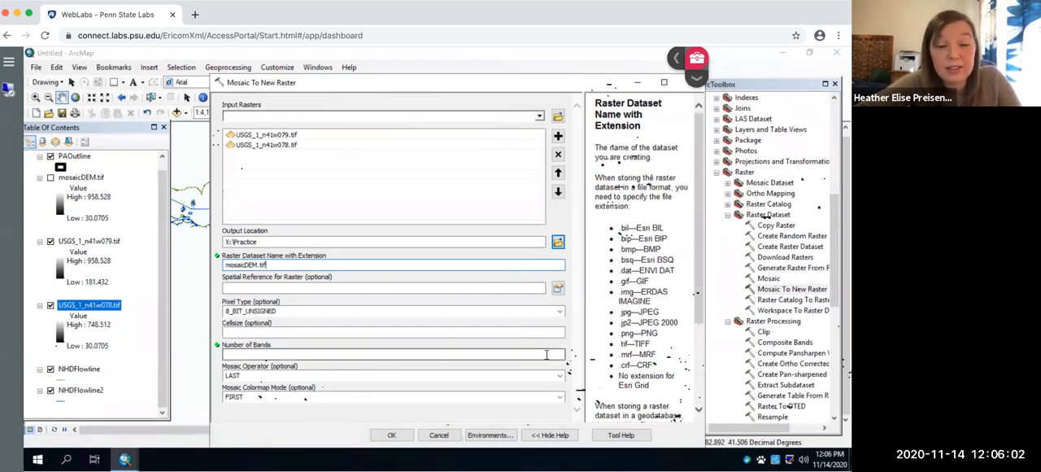
Step: Examine the source properties of the USGS_1_n41w078.tif layer for its pixel type, pixel depth and number of bands
left_click(111, 302)
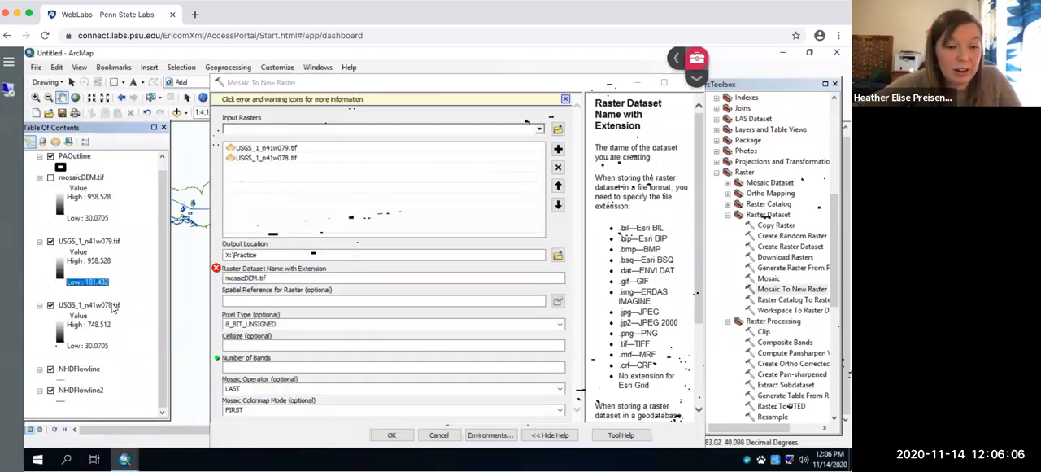
right_click(114, 309)
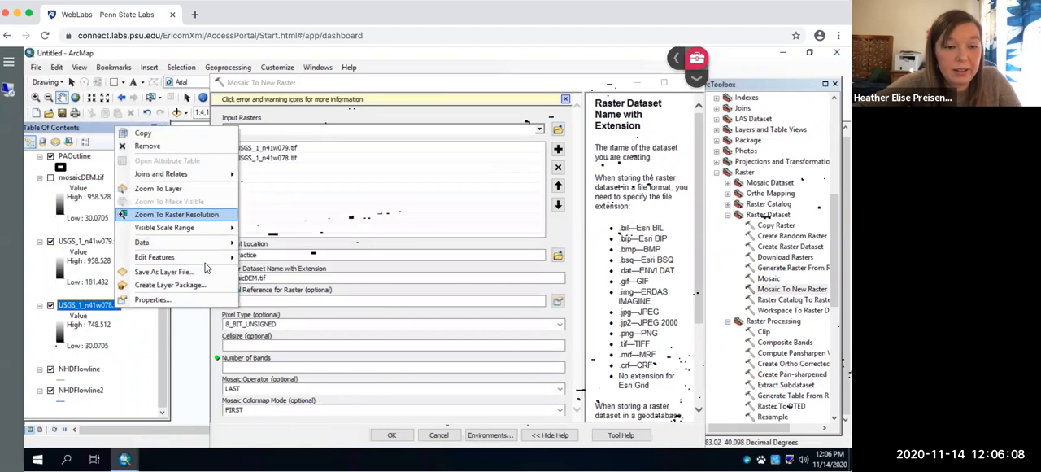
left_click(300, 276)
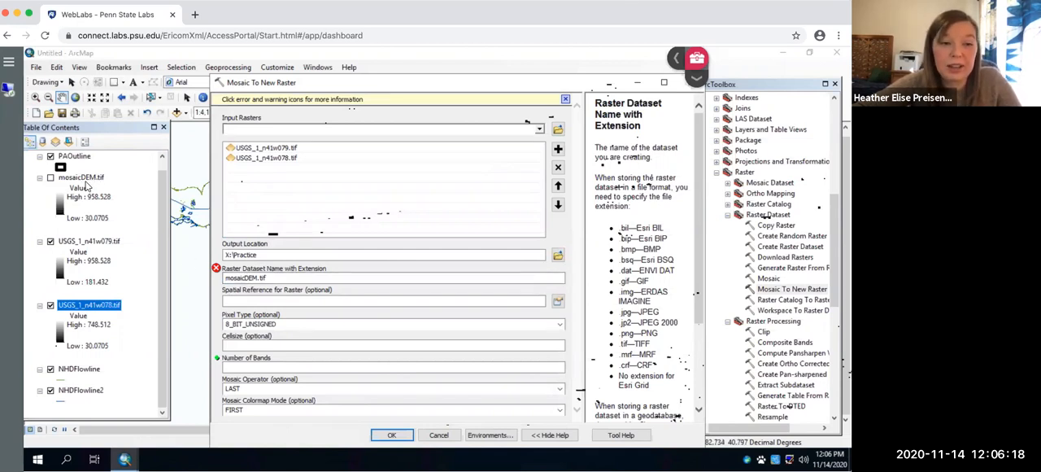
left_click(235, 301)
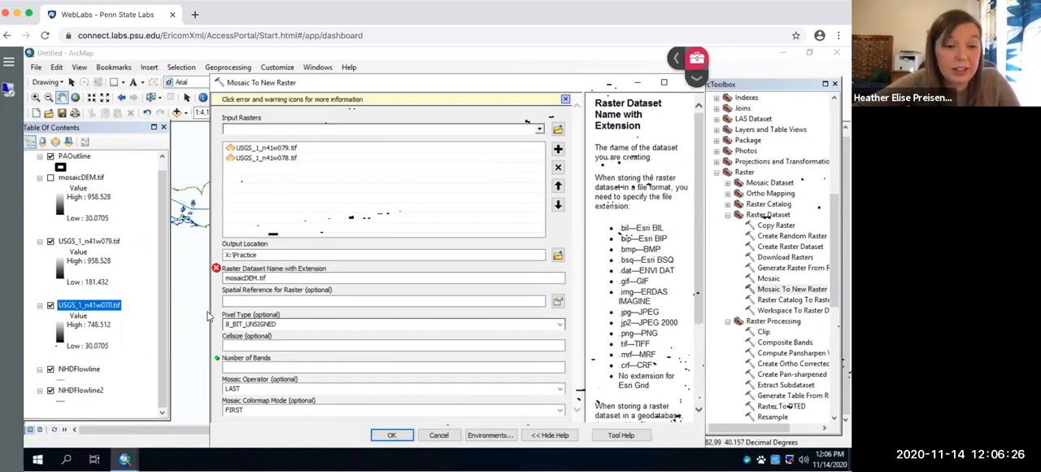
right_click(113, 312)
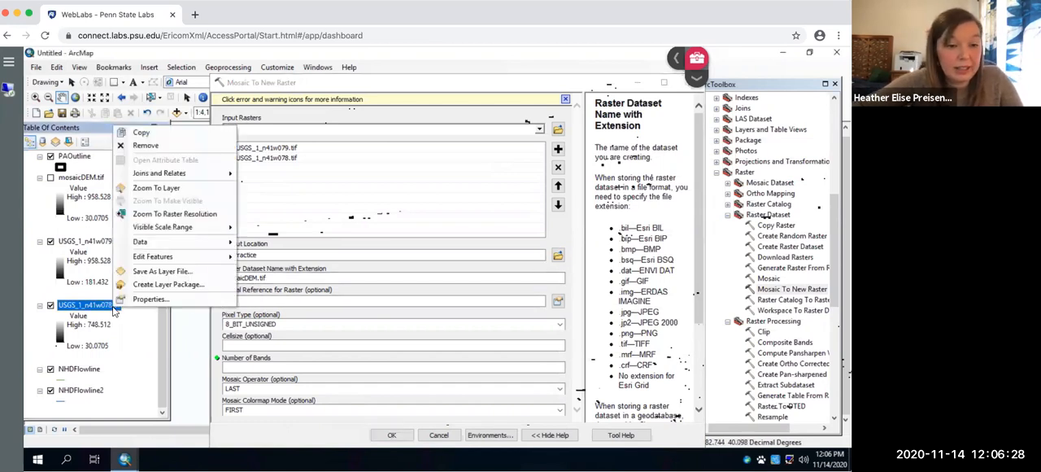
left_click(135, 297)
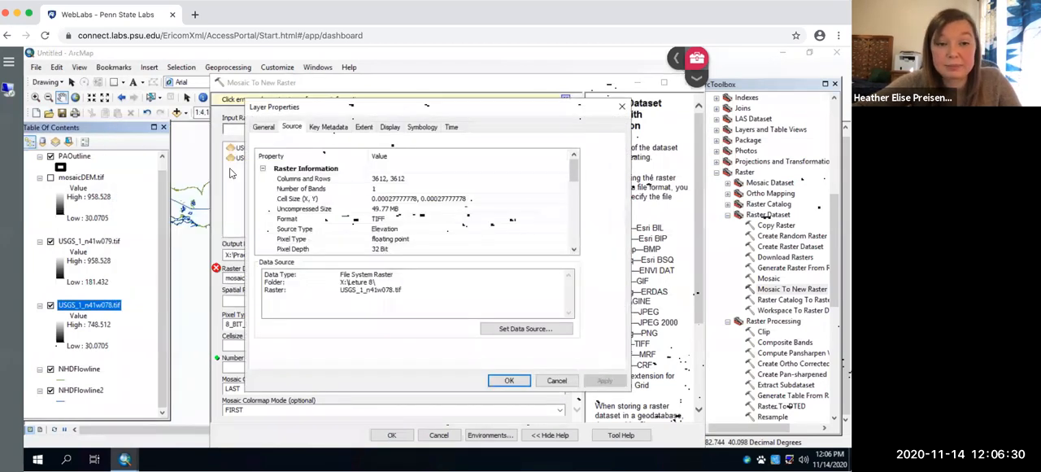
left_click(264, 127)
left_click(294, 128)
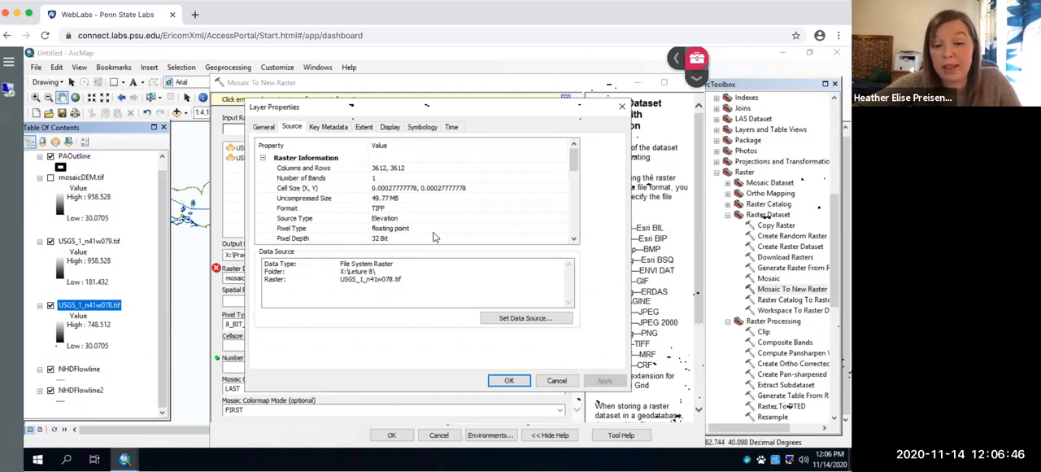
left_click(506, 382)
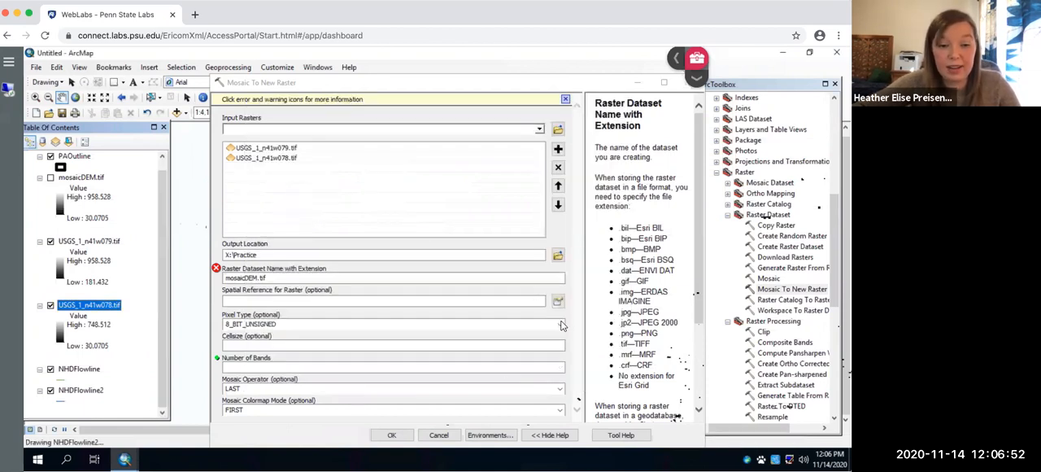
Step: Set the pixel type to 32_BIT_FLOAT and the number of bands to 1, and try to run the mosaic
left_click(559, 324)
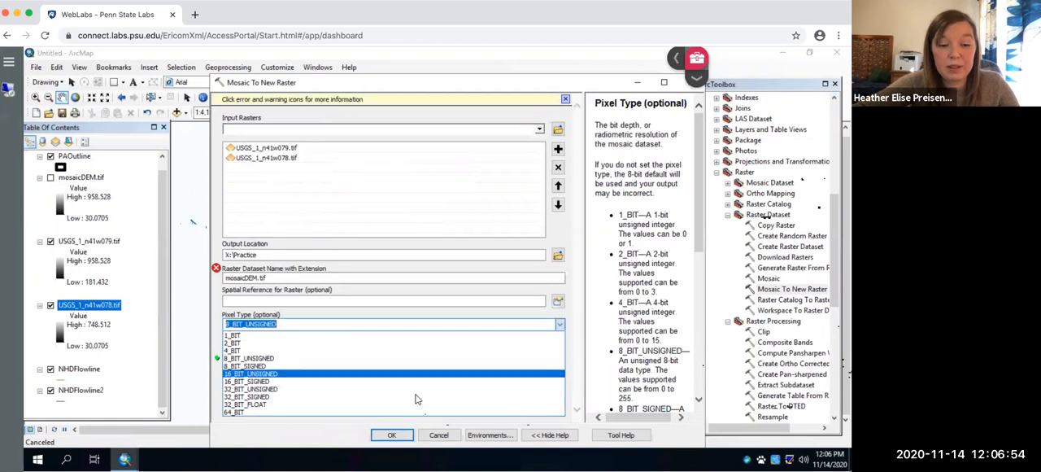
left_click(411, 405)
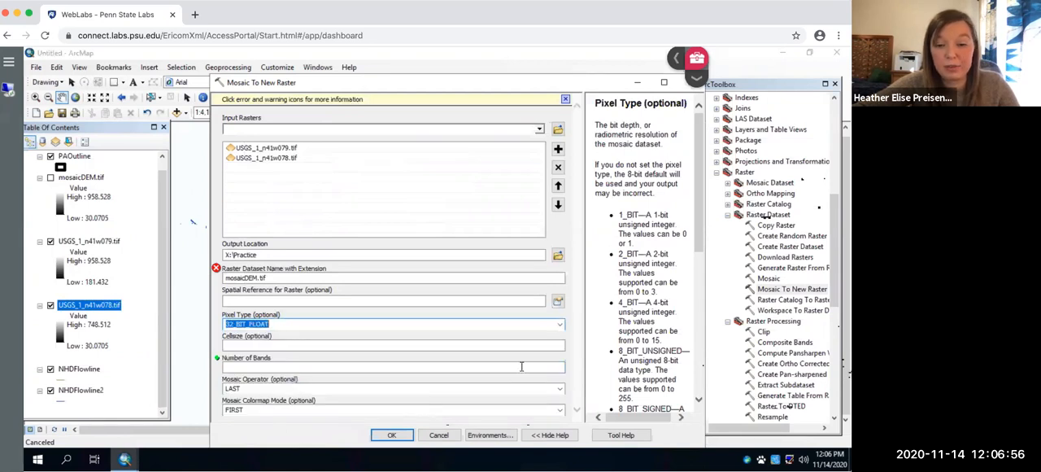
right_click(551, 366)
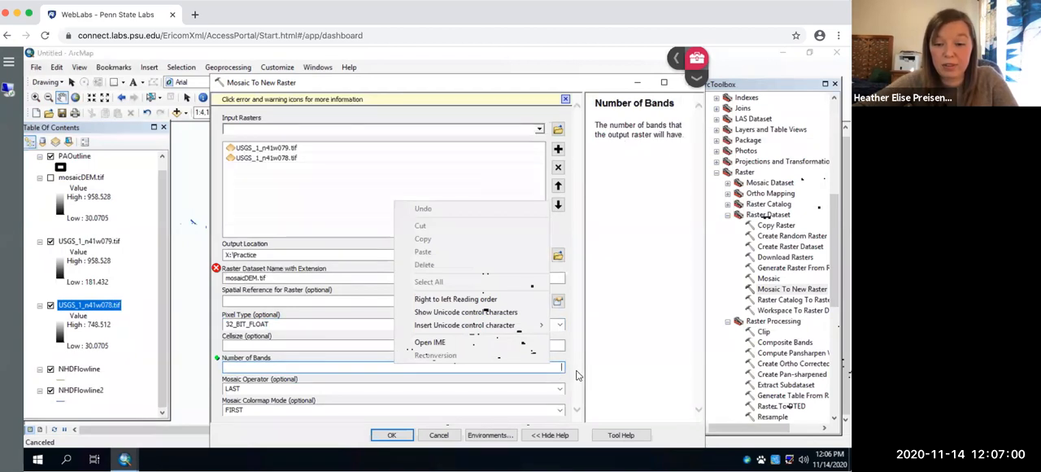
left_click(555, 368)
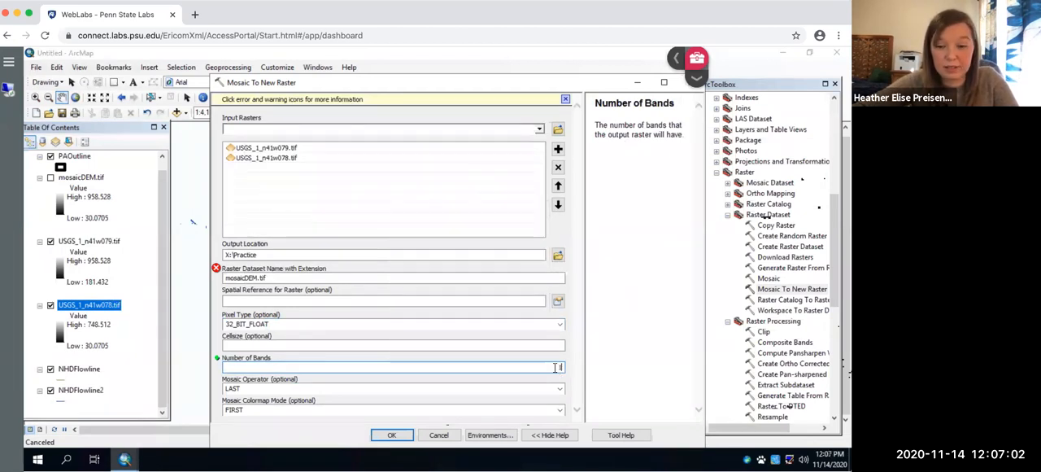
left_click(397, 437)
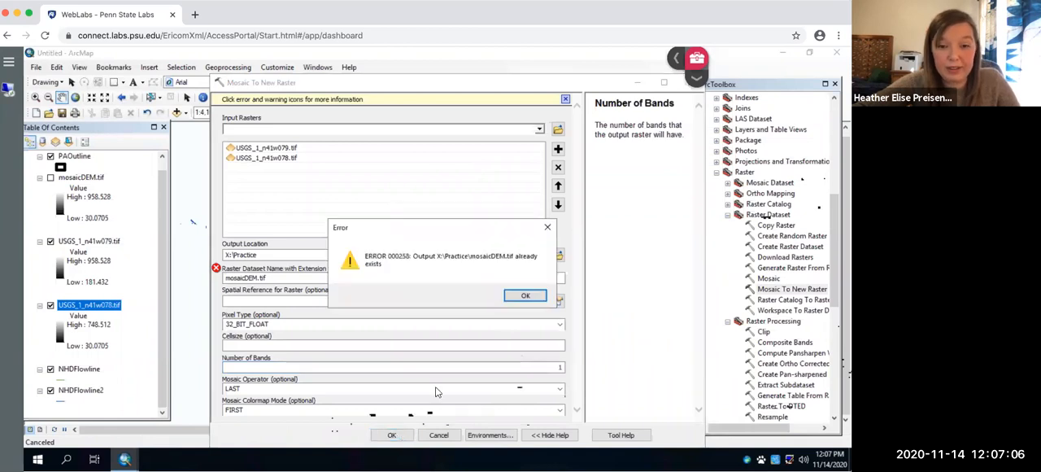
left_click(524, 297)
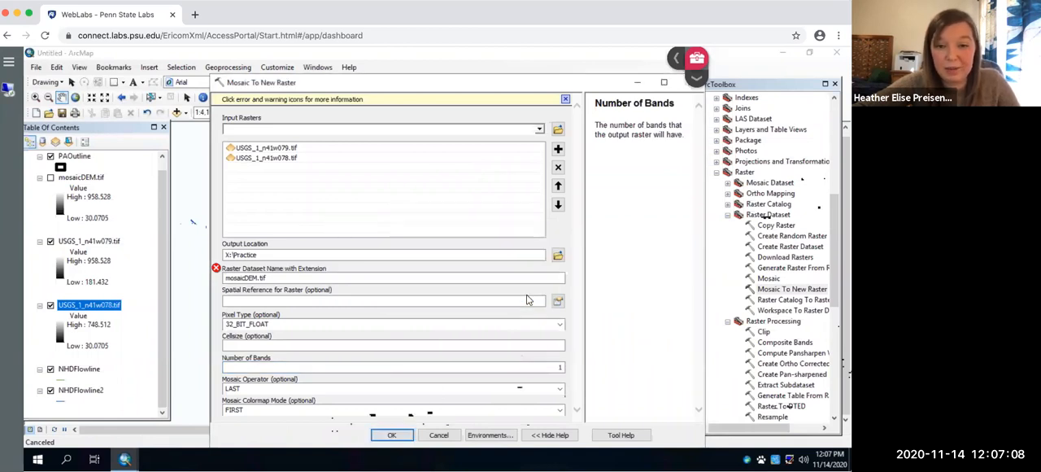
Step: Close the Mosaic To New Raster tool and turn on the existing mosaicDEM.tif layer in the map
left_click(257, 278)
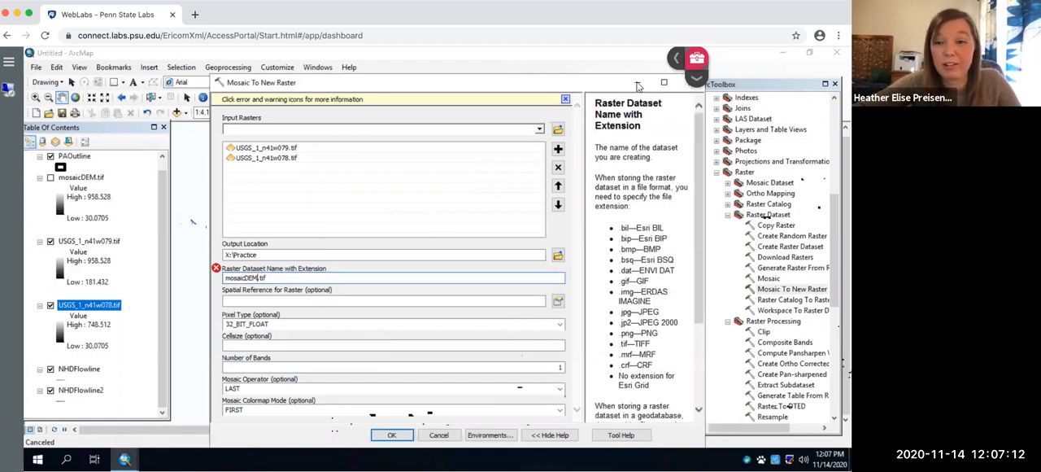
left_click_drag(550, 84, 498, 107)
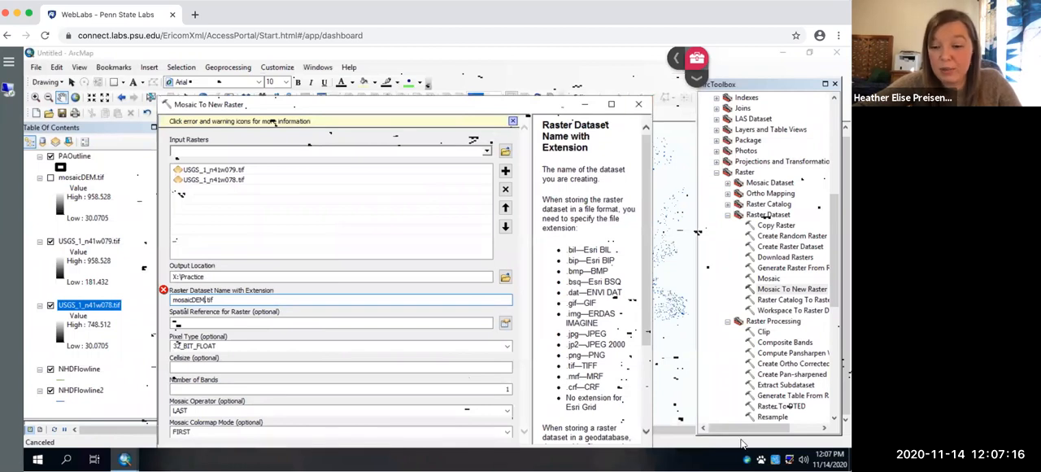
left_click(640, 106)
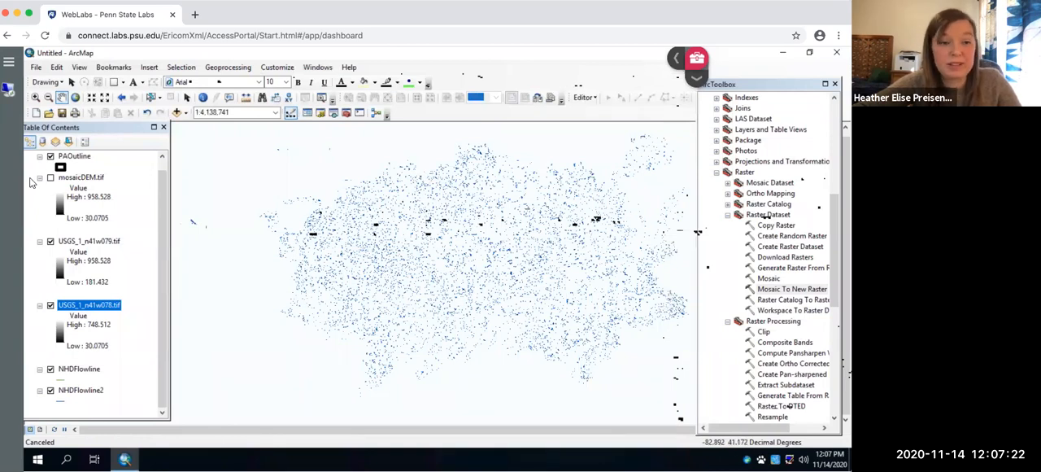
left_click(51, 178)
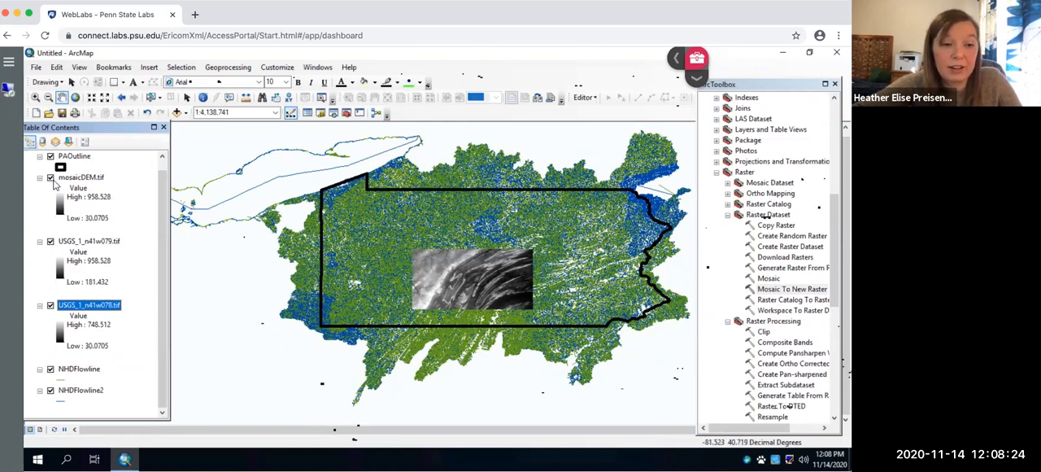
Step: Hide and show the mosaicDEM.tif layer again to compare it with the two source USGS rasters beneath it
left_click(50, 178)
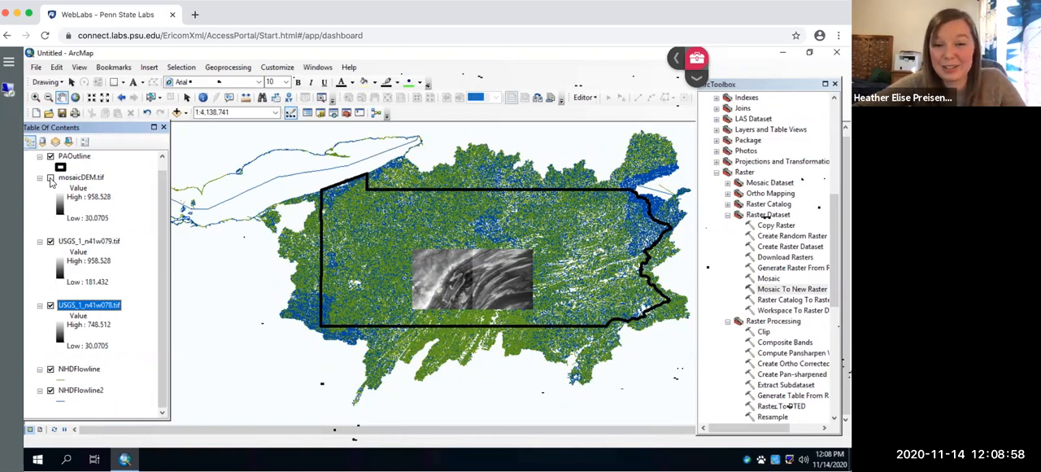
left_click(50, 179)
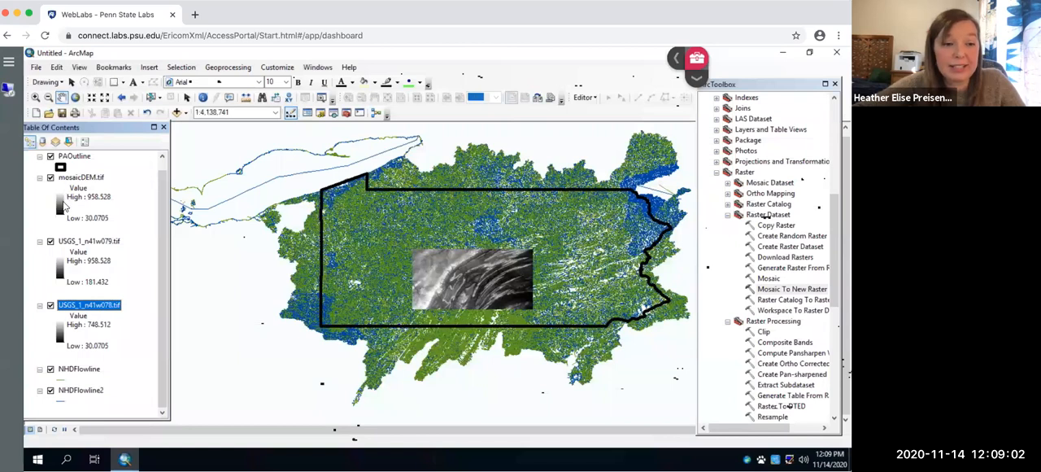
Step: Apply the red-yellow-cyan-blue color ramp to the mosaicDEM.tif layer and invert it so high elevations are red
left_click(61, 204)
left_click(114, 242)
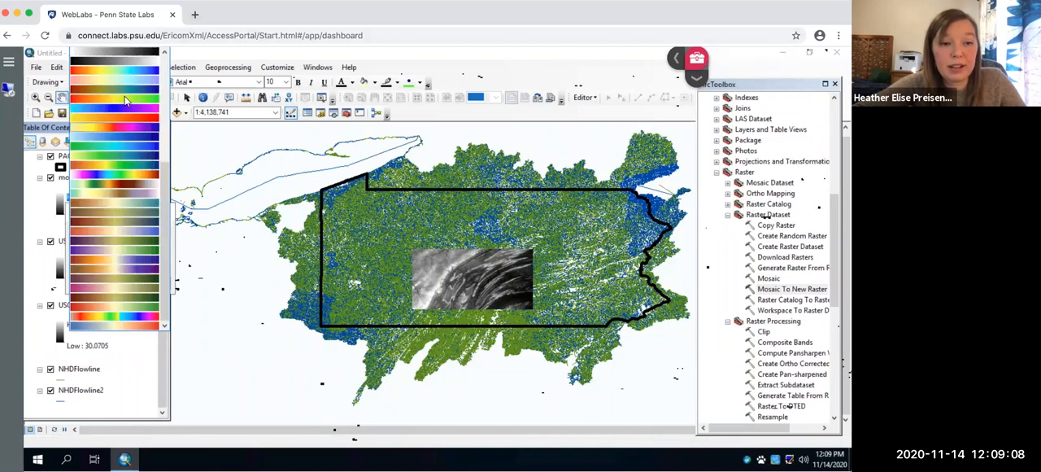
left_click(124, 72)
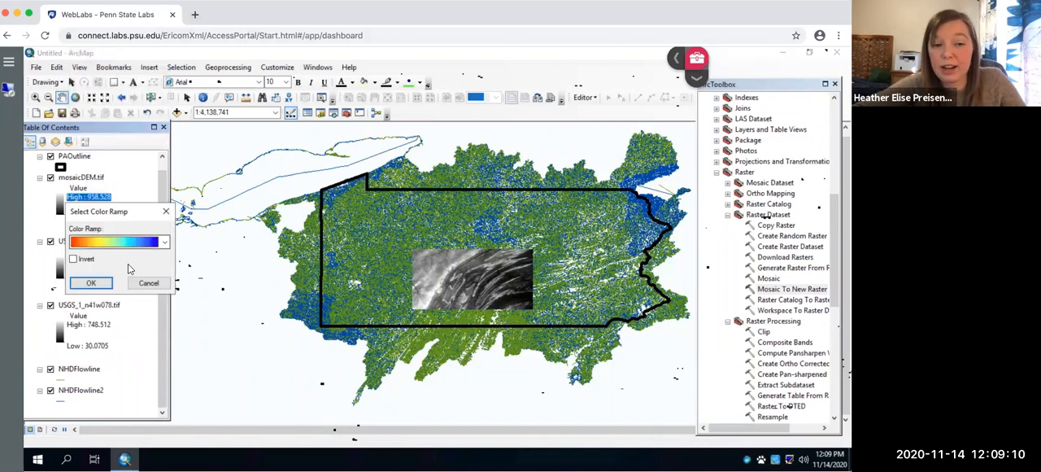
left_click(77, 260)
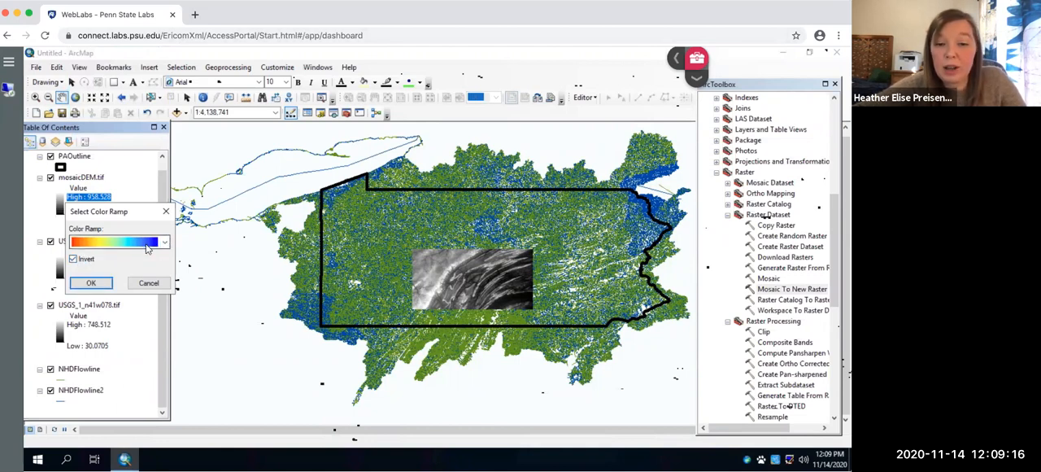
left_click(94, 282)
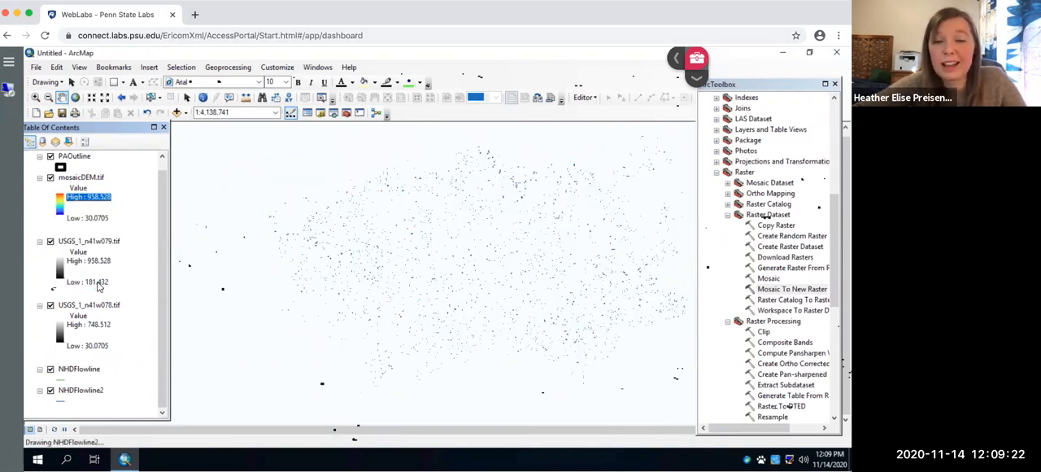